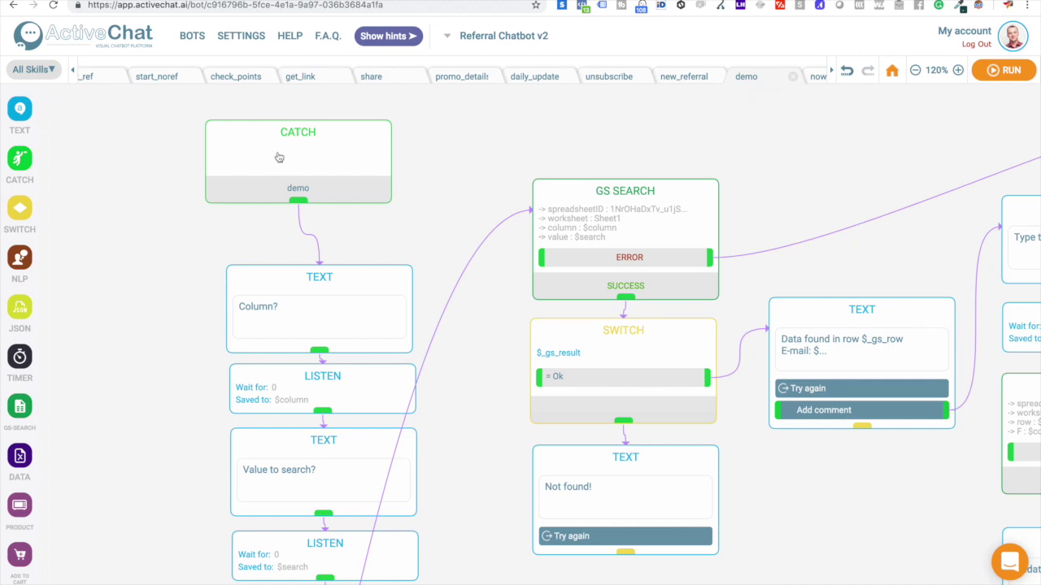
Inspect the Column? and Value to search? questions and where each answer is saved.
drag(285, 141, 302, 180)
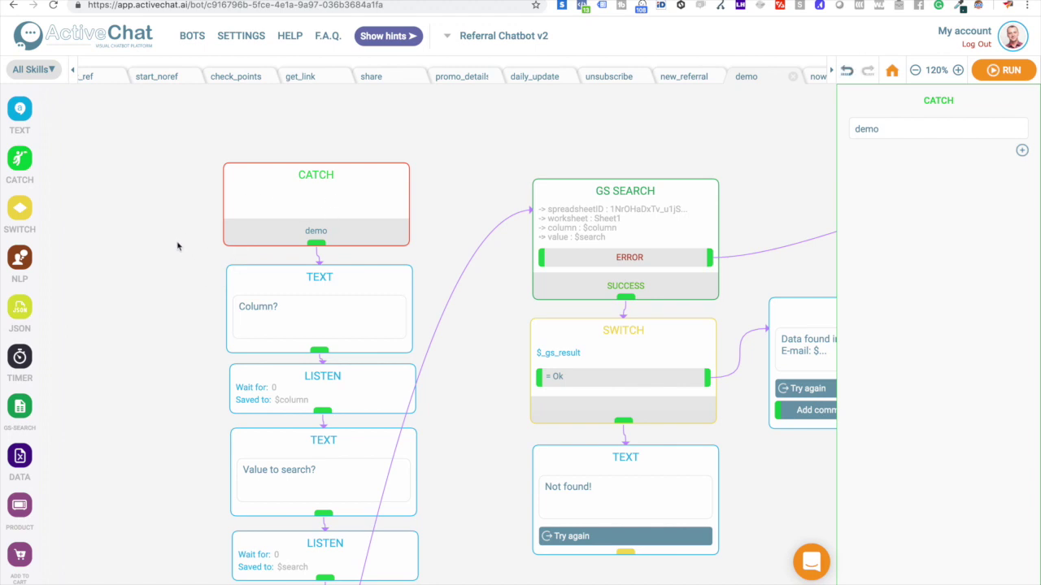
drag(176, 318, 175, 265)
click(300, 230)
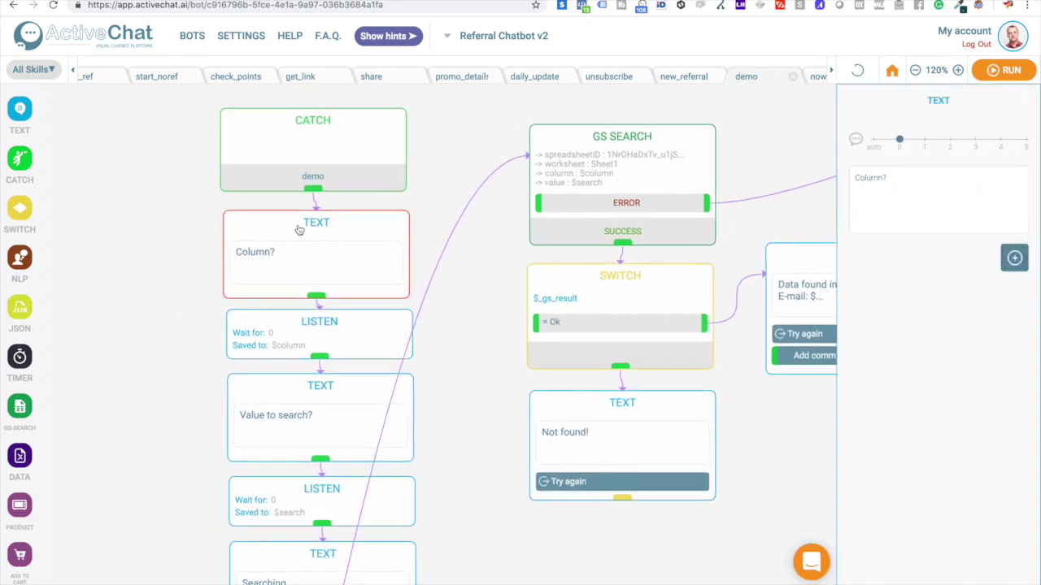
click(360, 332)
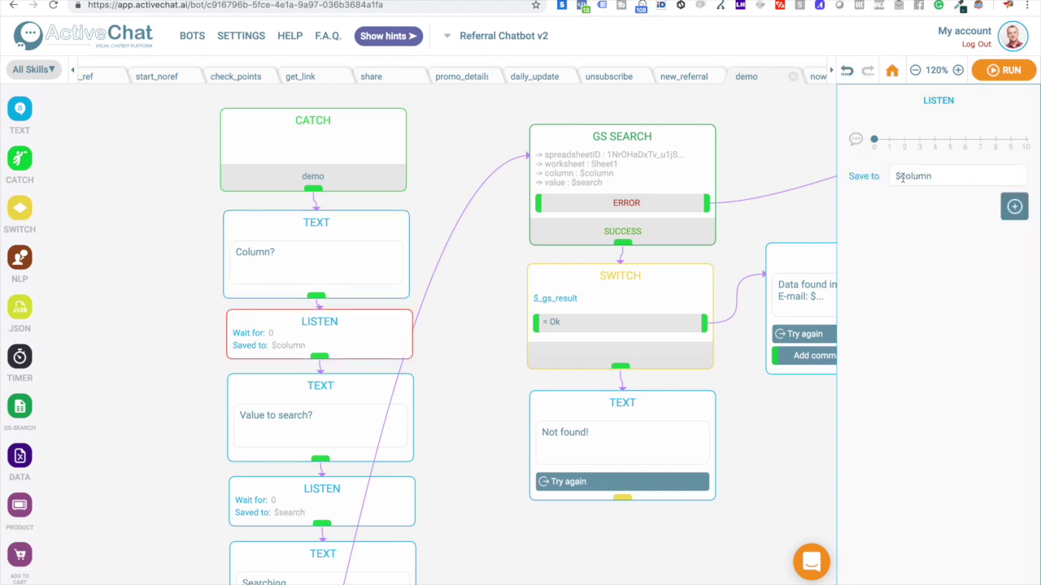
click(303, 396)
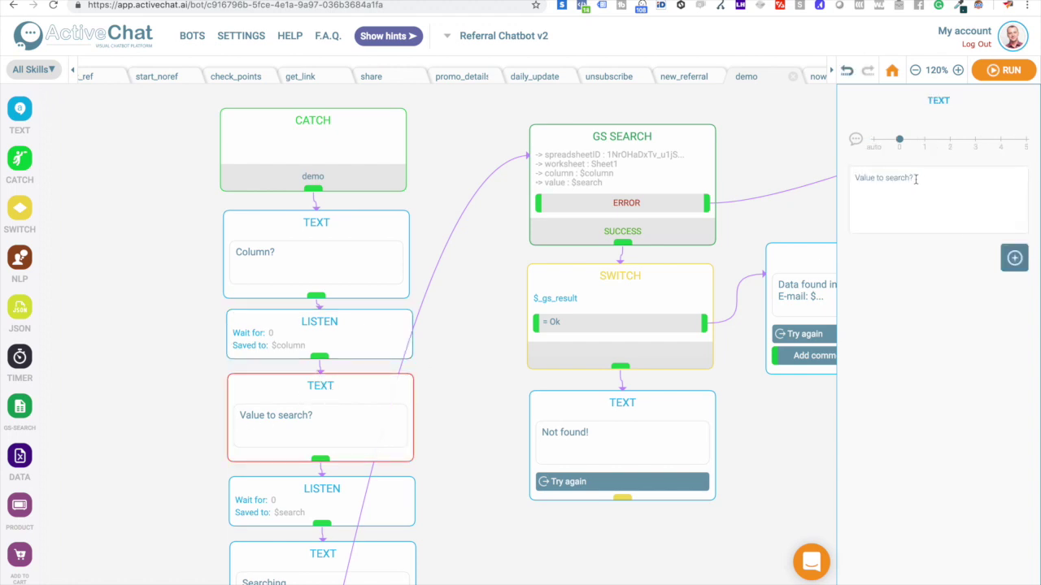
click(323, 495)
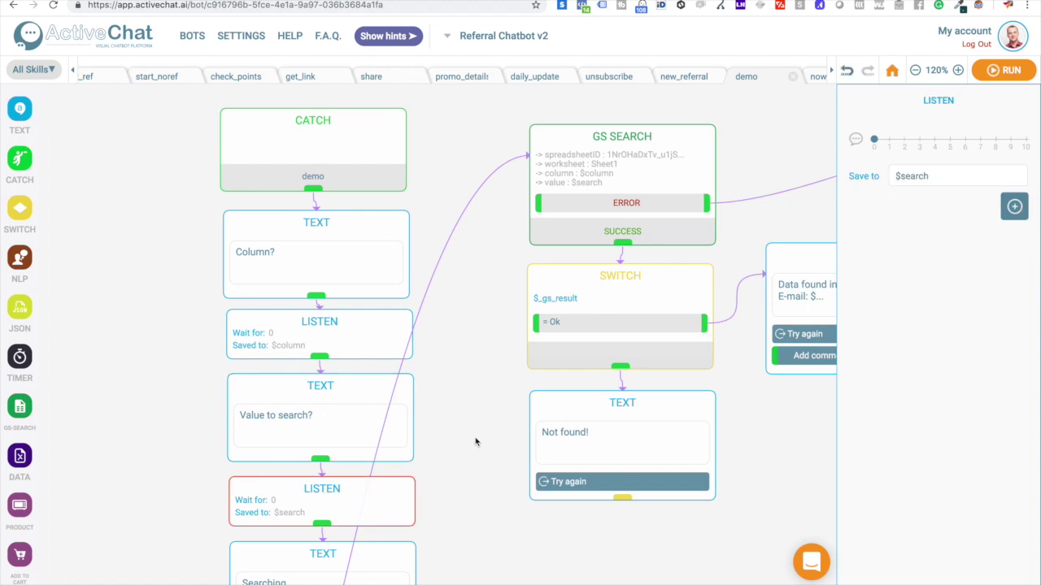
Check the Searching... message and open GS SEARCH settings (Sheet1, $column, $search).
drag(479, 480, 458, 371)
click(290, 450)
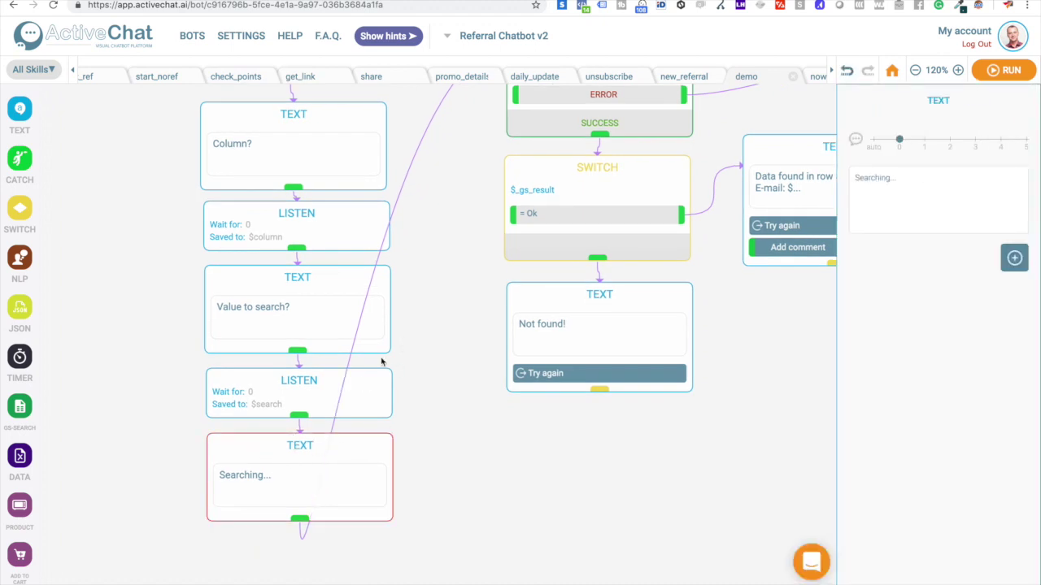
drag(472, 214, 423, 443)
click(526, 277)
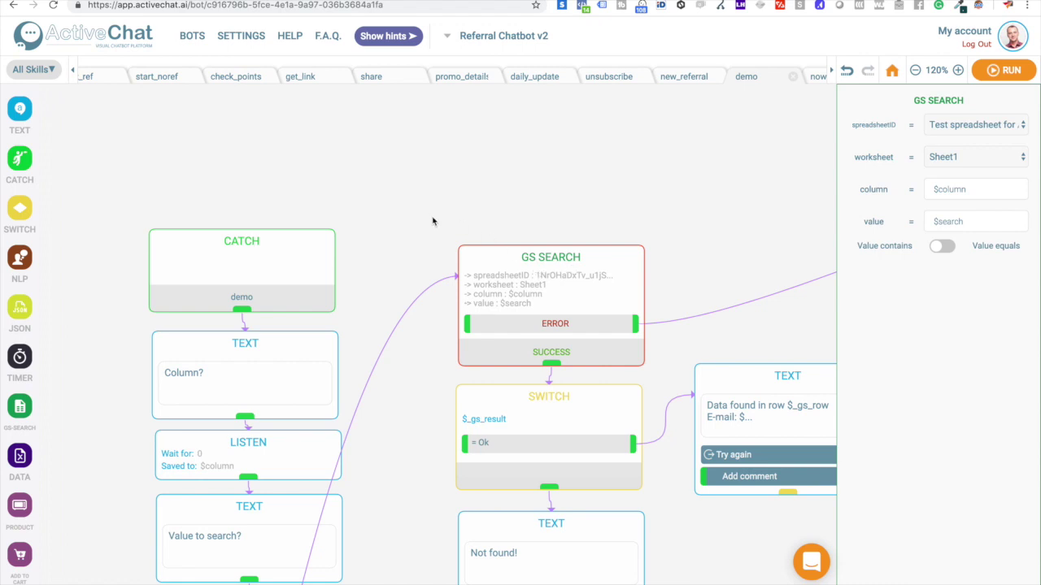
Refresh the spreadsheet list under Integrations > Google Sheets, then go back to the flow editor.
click(244, 38)
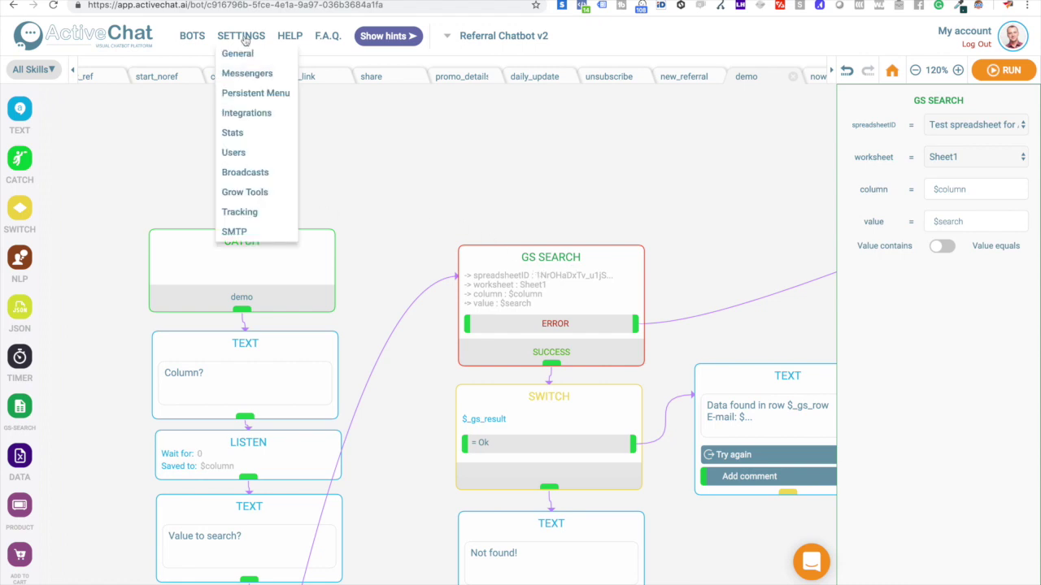
click(240, 119)
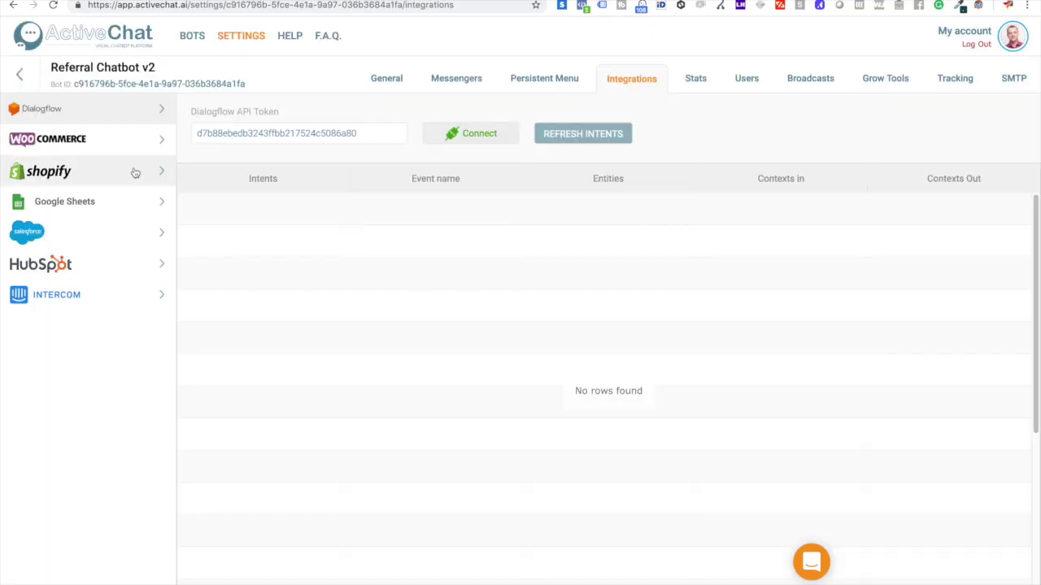
click(70, 211)
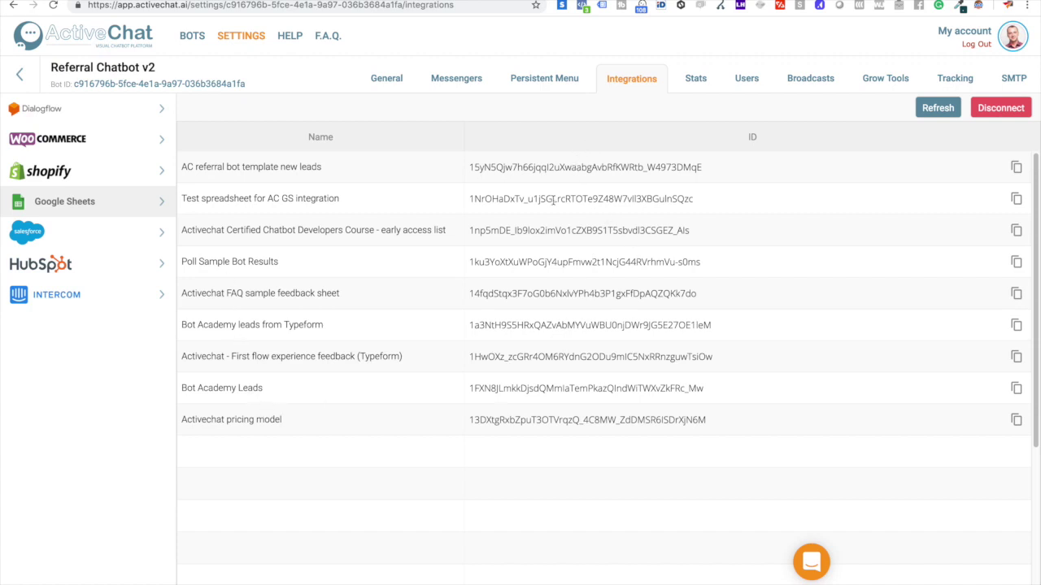
click(928, 109)
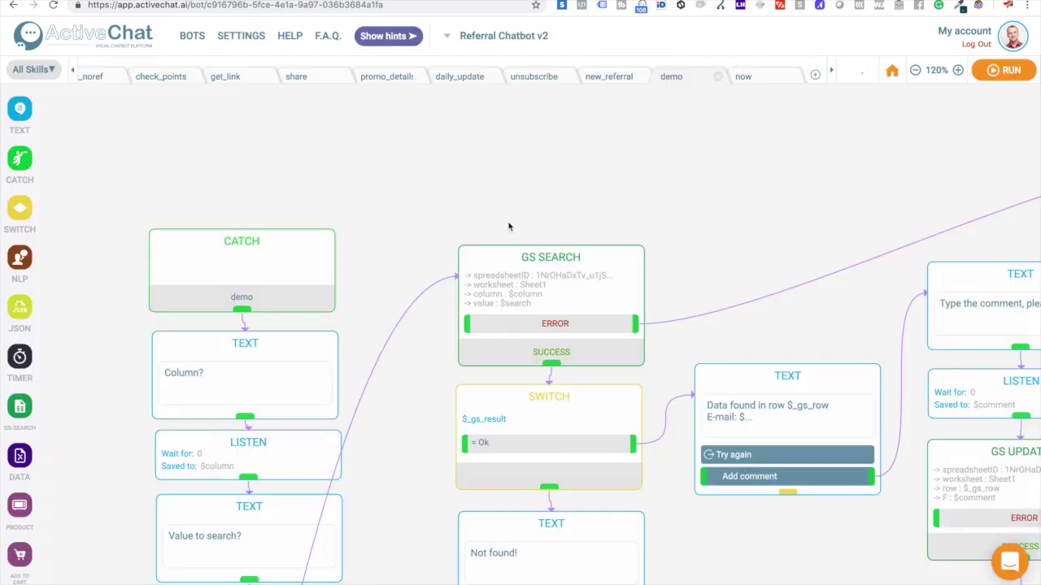
click(19, 74)
Set the GS SEARCH spreadsheetID to 'Test spreadsheet for AC GS integration'.
mouse_move(20, 415)
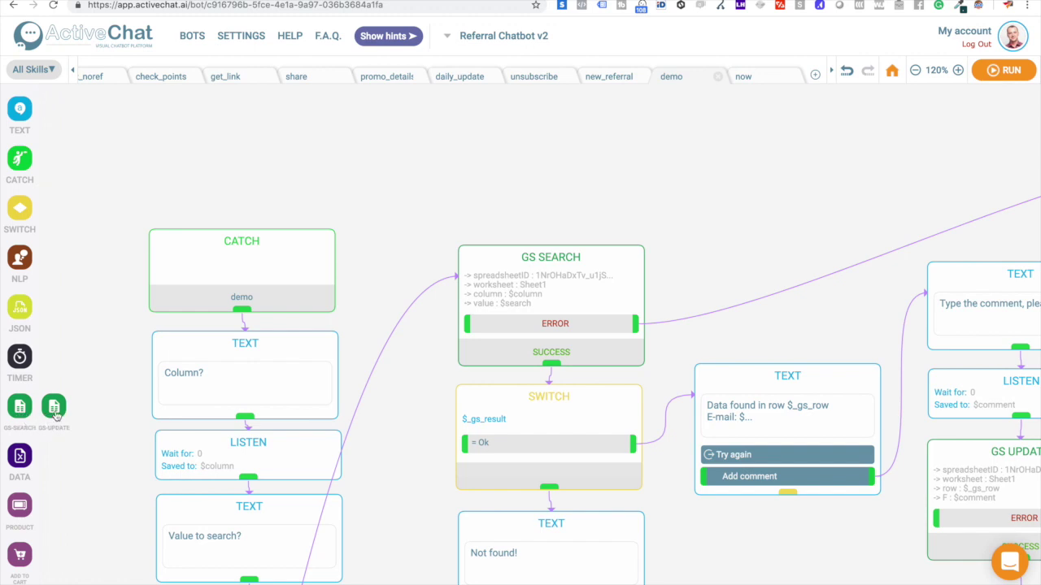
click(525, 258)
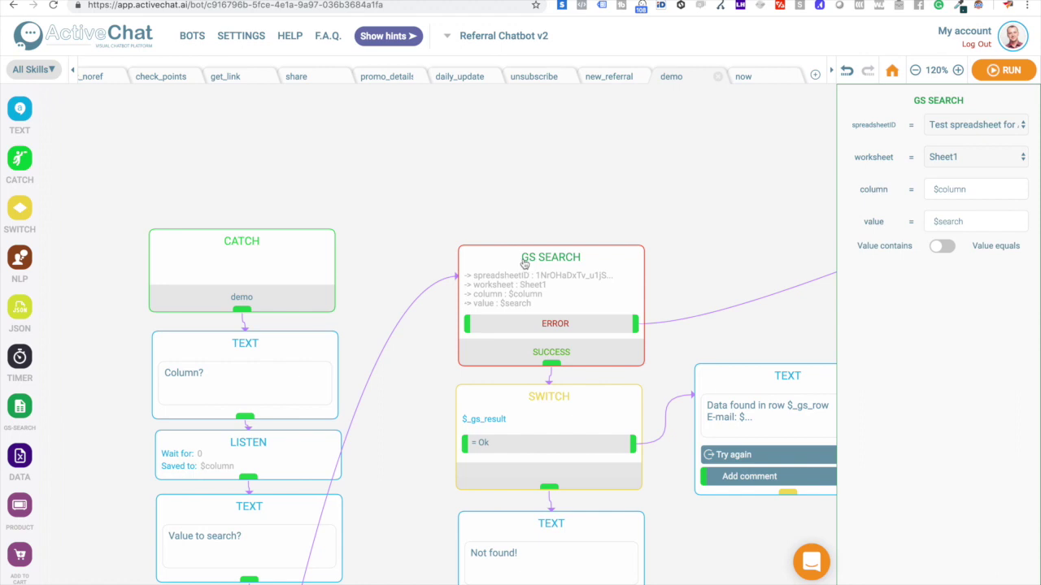
click(973, 126)
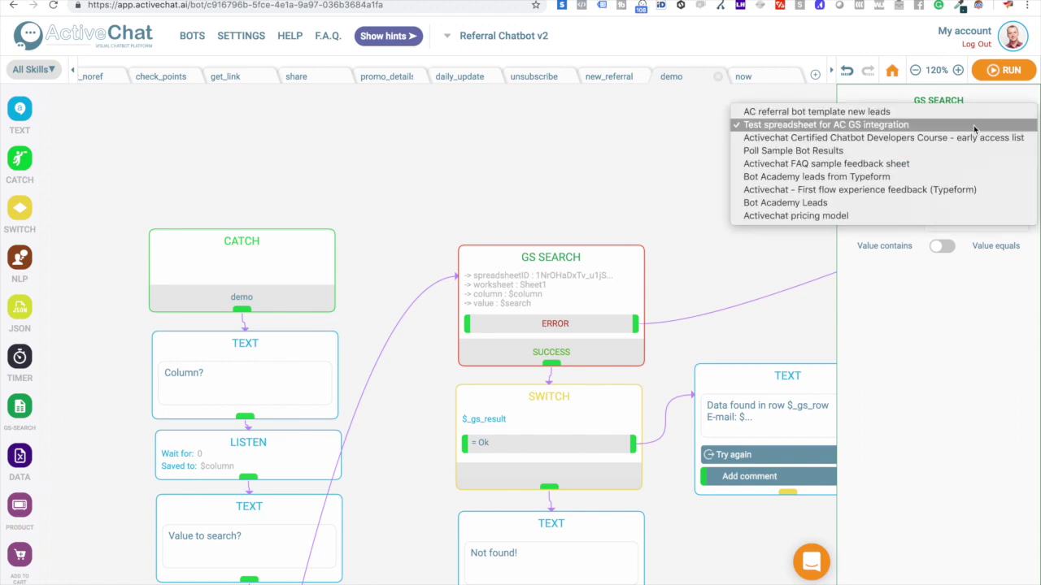
click(792, 126)
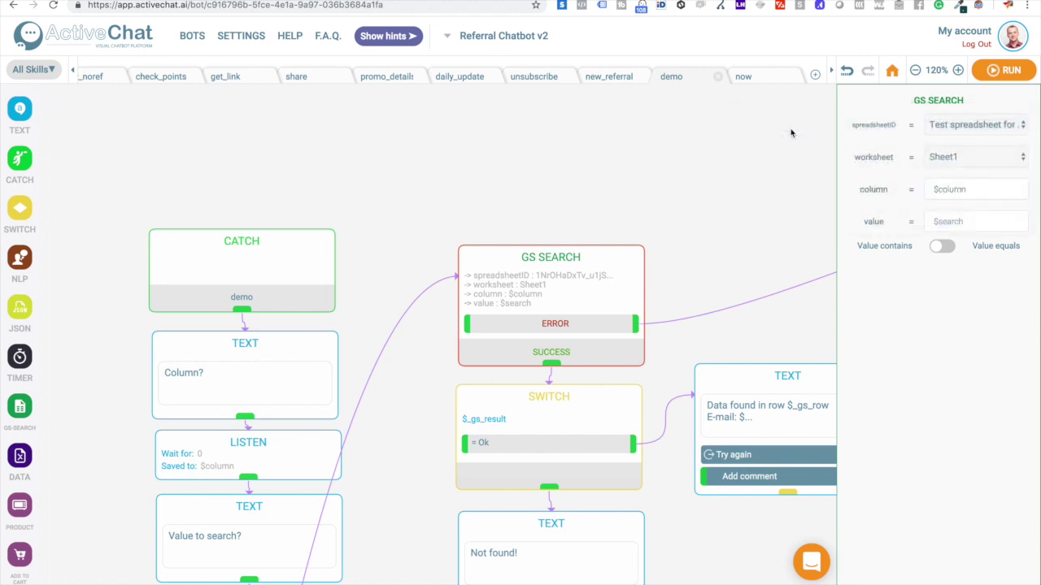
Confirm the spreadsheet's full title in Google Sheets, then focus the search's column field.
key(super+Tab)
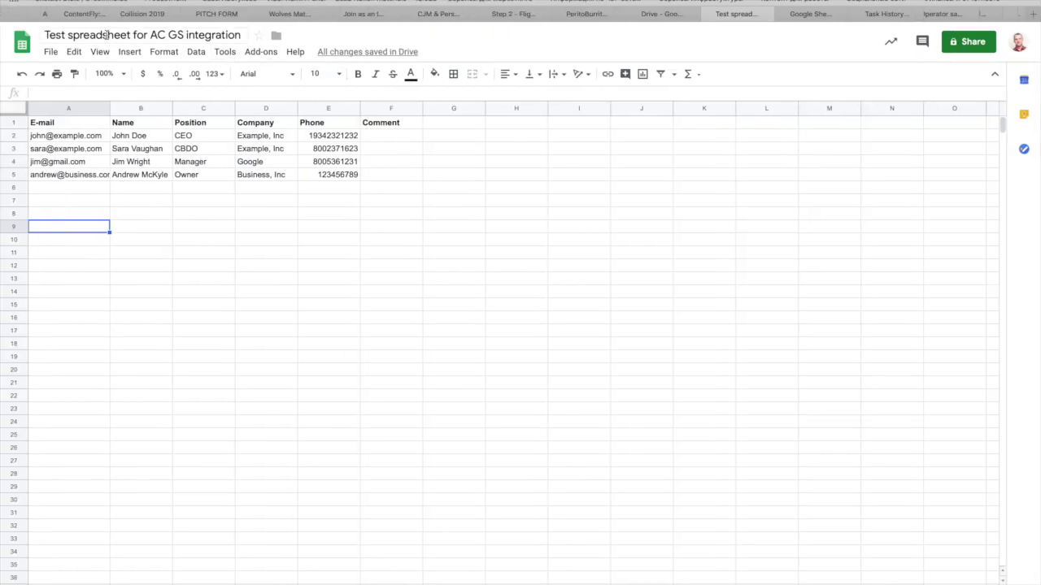
click(104, 37)
click(231, 425)
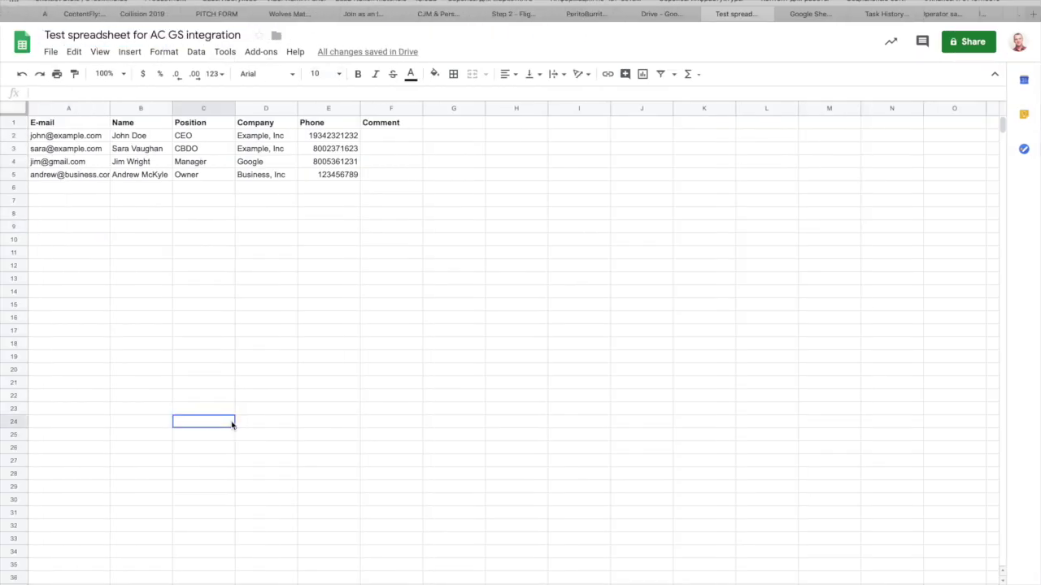
key(super+Tab)
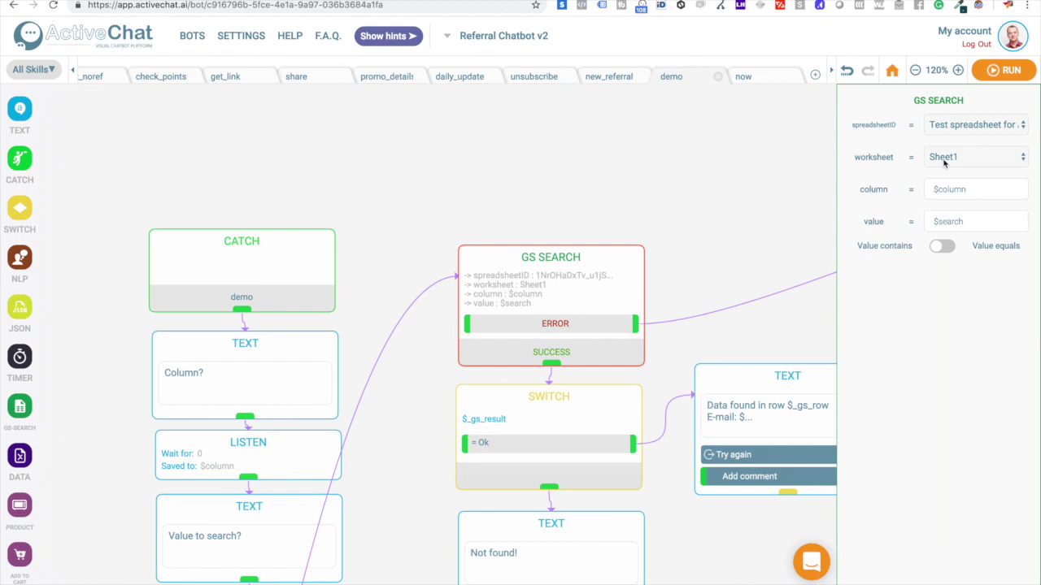
key(super+Tab)
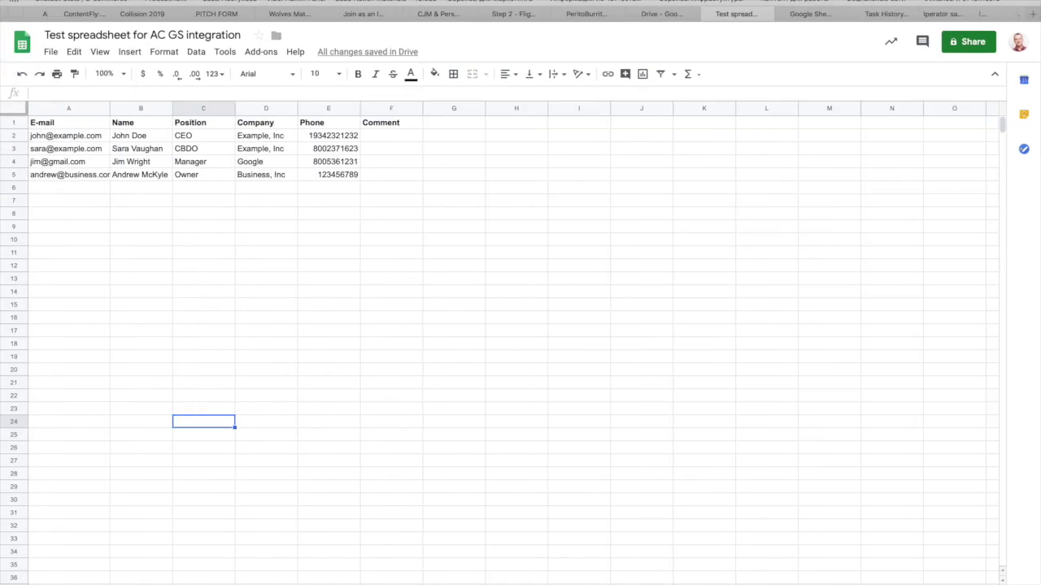
key(super+Tab)
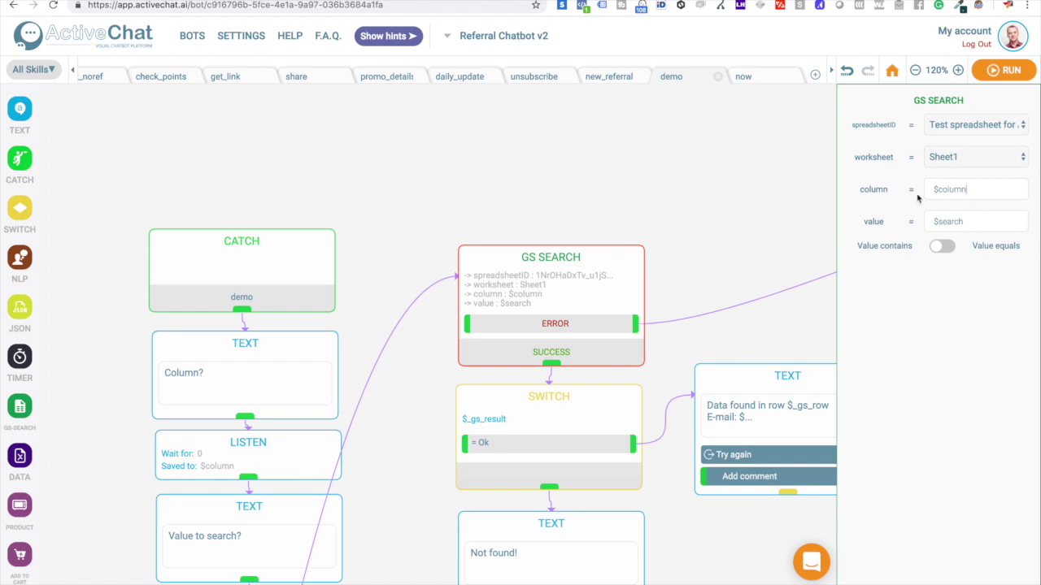
click(935, 190)
Review the SWITCH block ($_gs_result equals Ok), the 'Not found!' message and the CATCH trigger.
drag(700, 308, 611, 239)
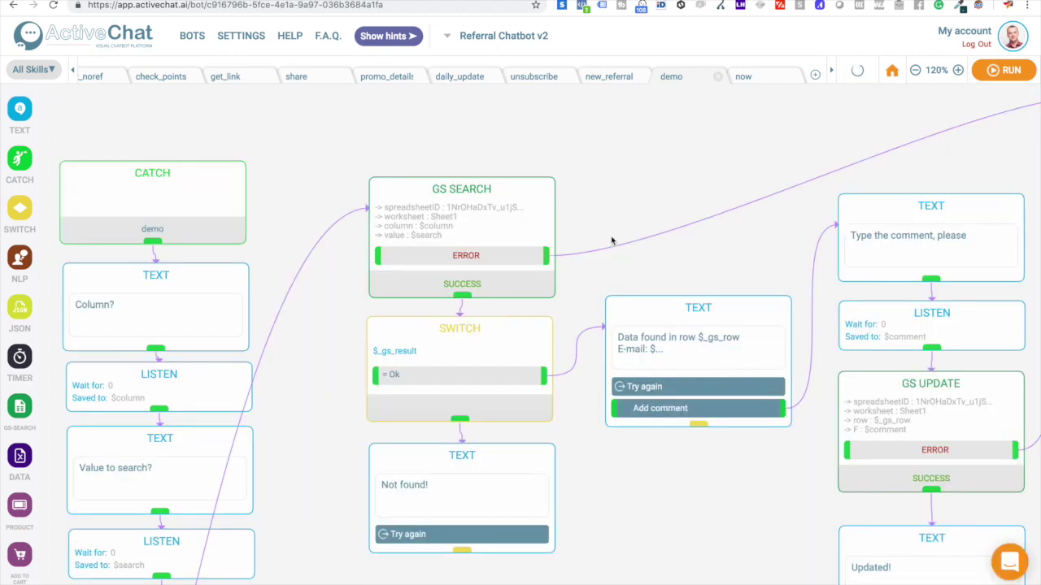
click(468, 331)
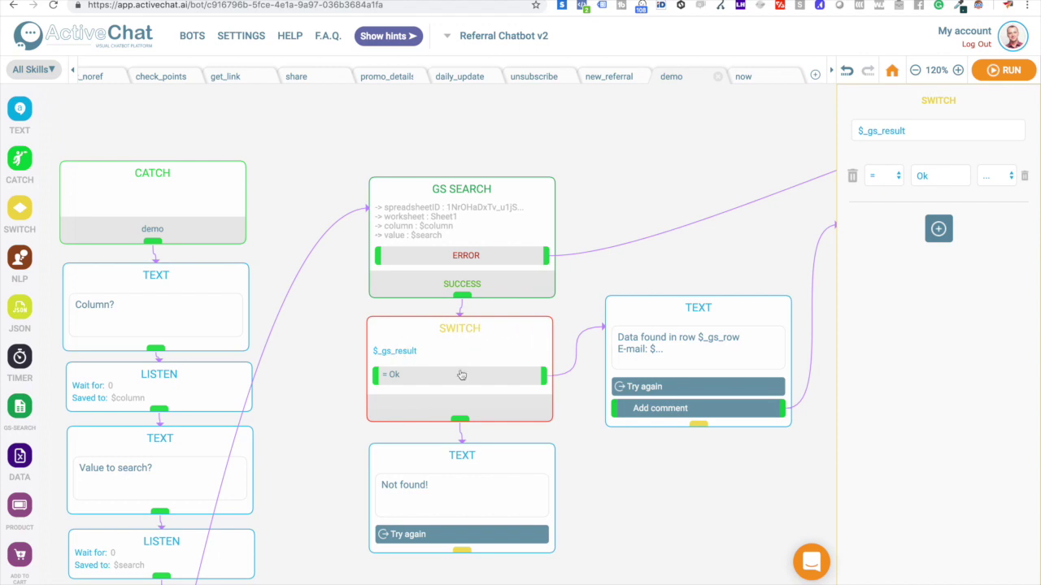
click(461, 468)
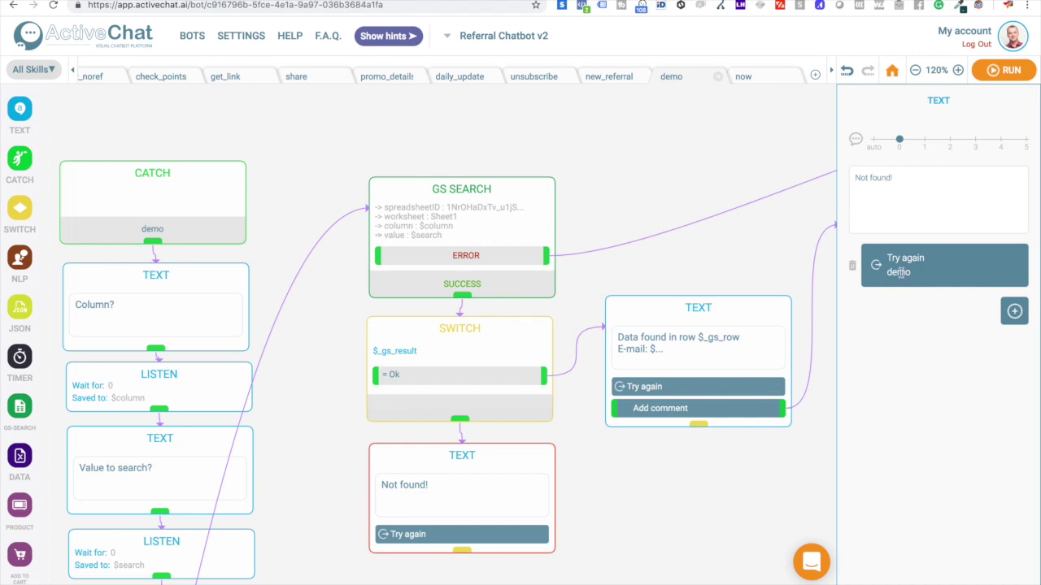
click(159, 178)
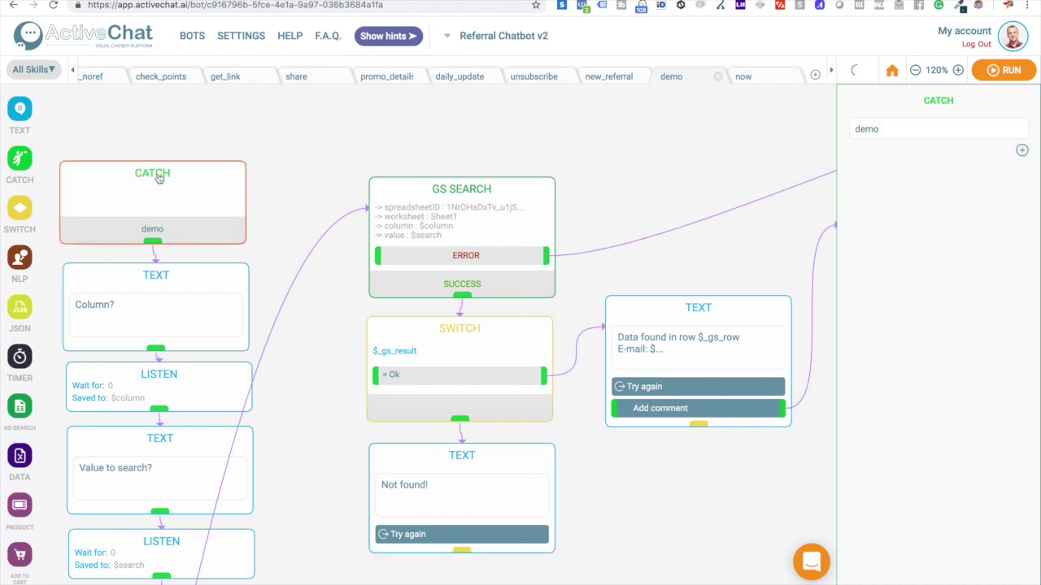
drag(451, 334, 354, 333)
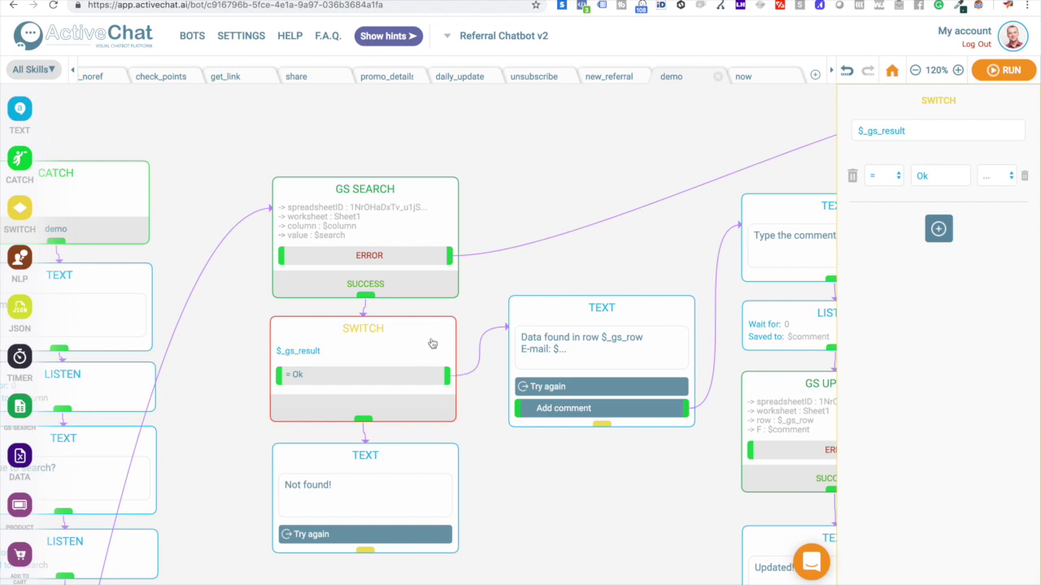
Open the 'Data found in row' message and highlight its $_gs_row variable.
click(581, 325)
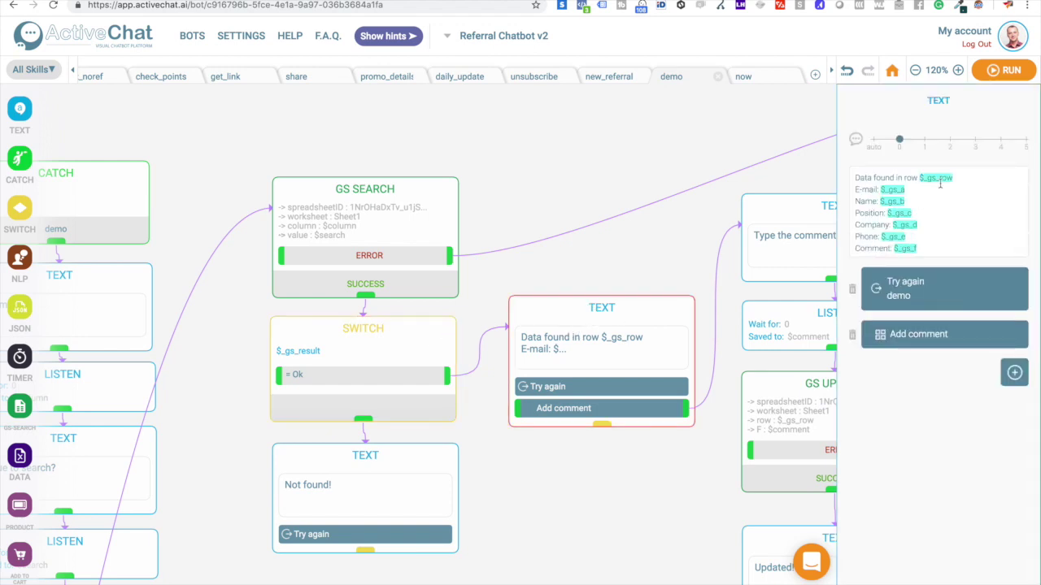
drag(953, 177, 927, 178)
click(968, 177)
key(super+Tab)
Send /demo to the bot, answer column A, then send the contact's name as the search value.
key(ctrl+Tab)
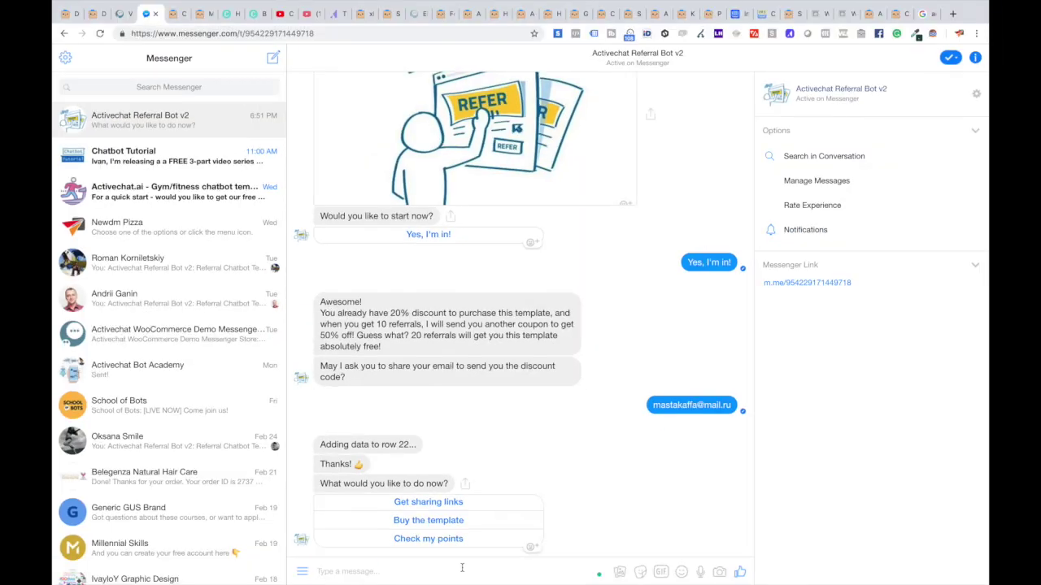
text(/demo)
key(Return)
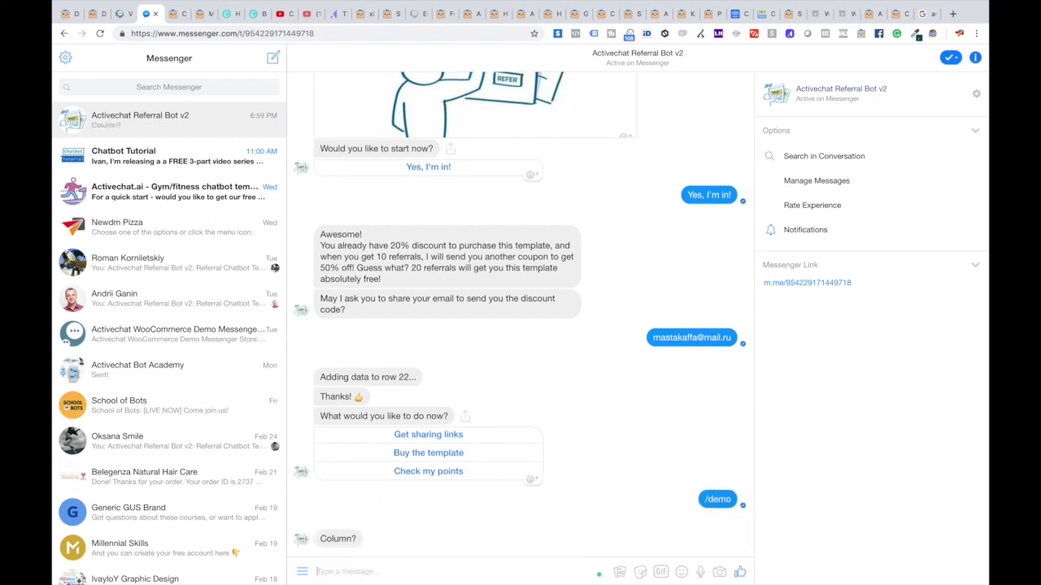
text(A)
key(Return)
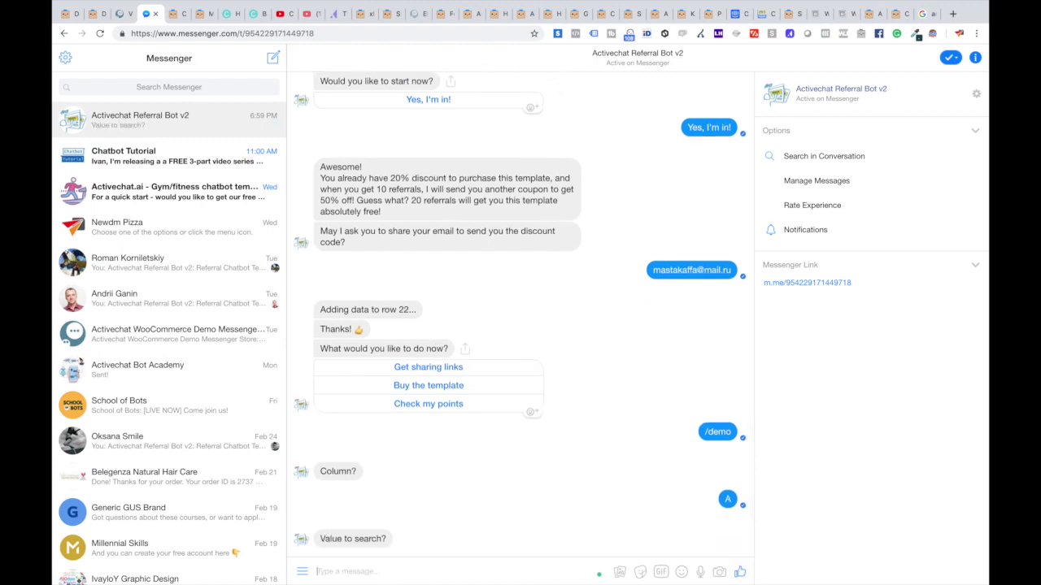
key(super+Tab)
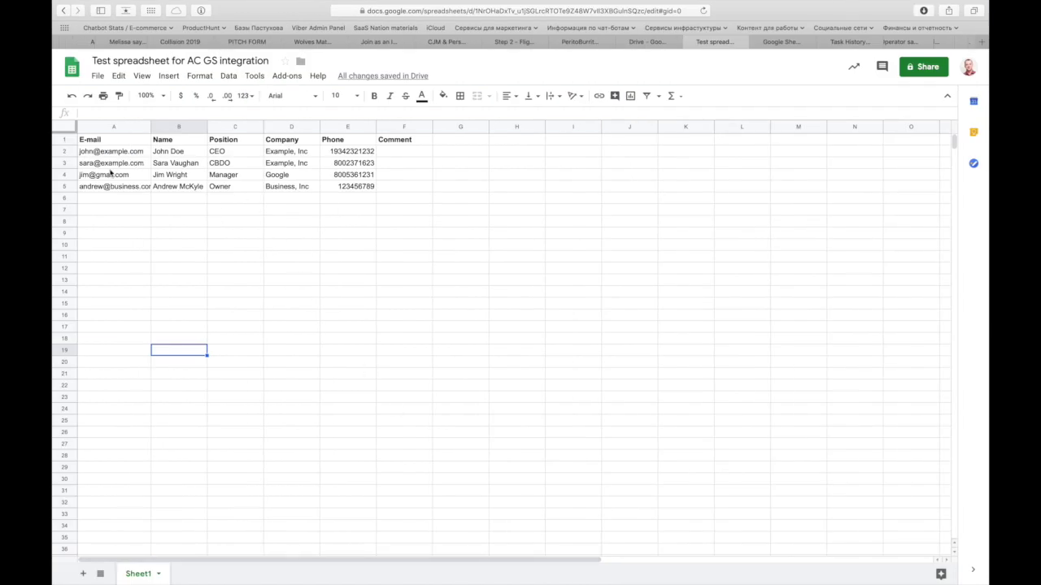
key(super+Tab)
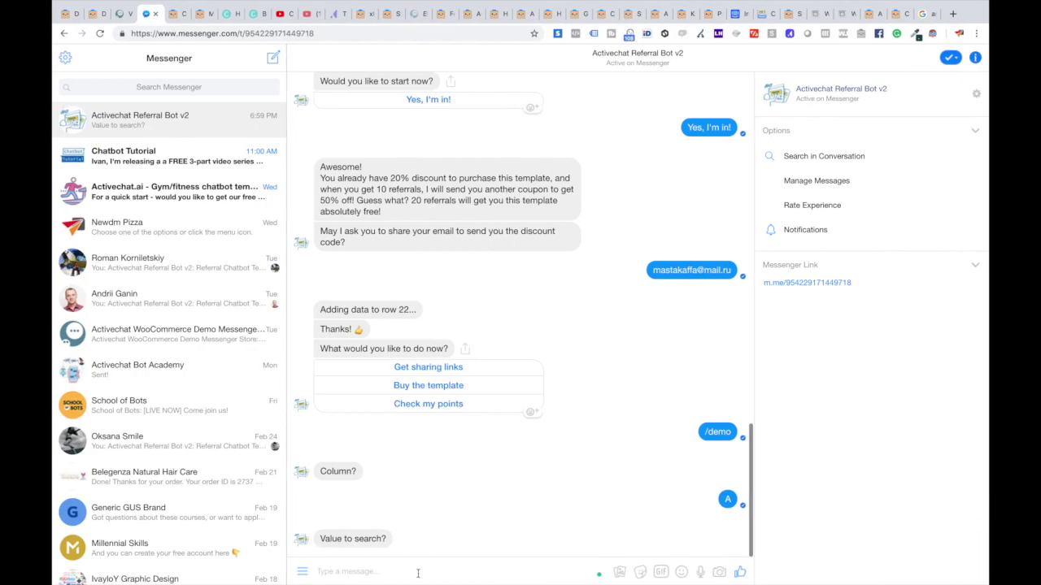
text(jim)
key(Return)
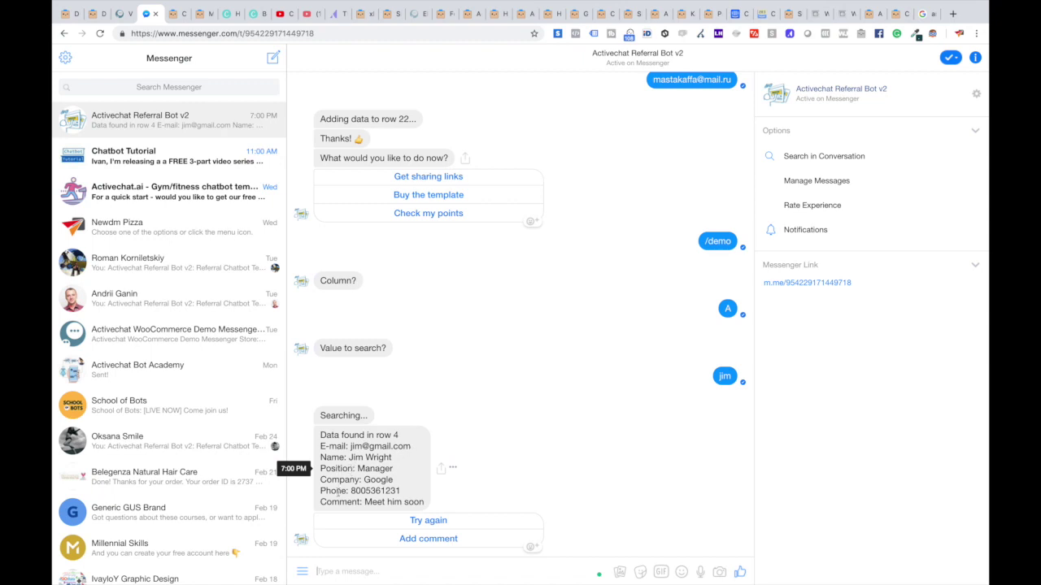
key(super+Tab)
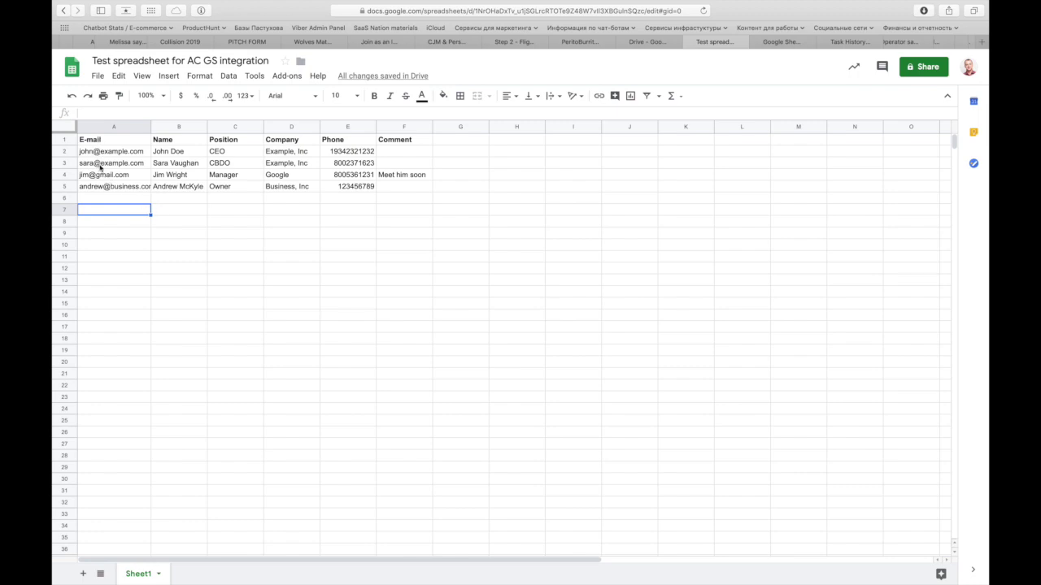
click(65, 175)
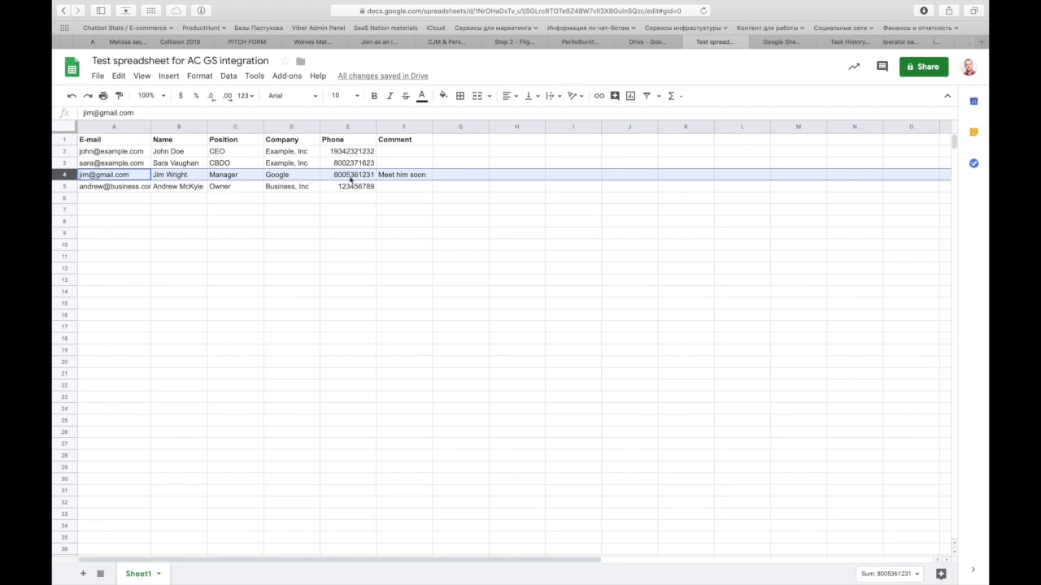
click(408, 179)
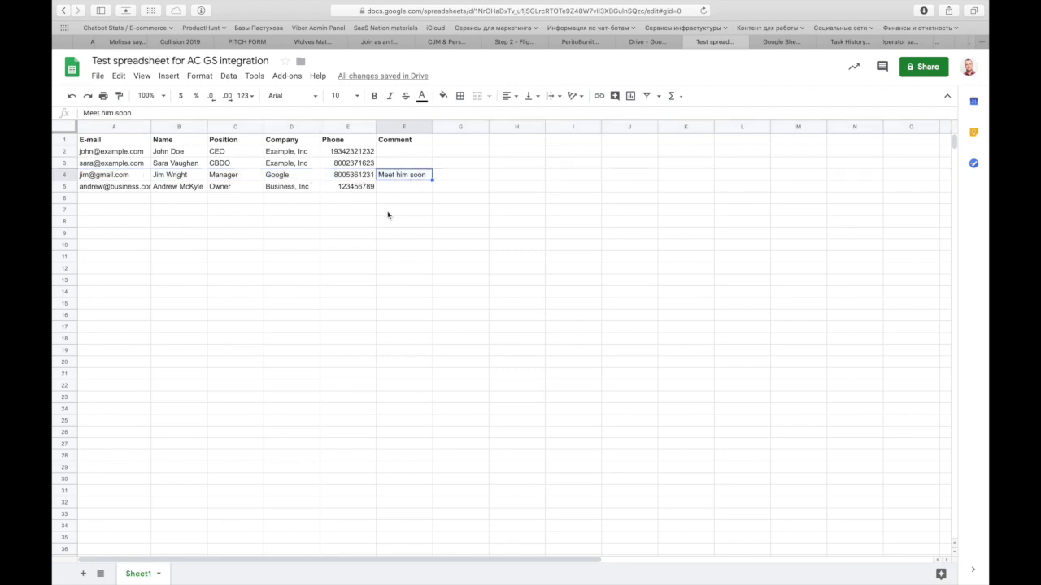
click(394, 213)
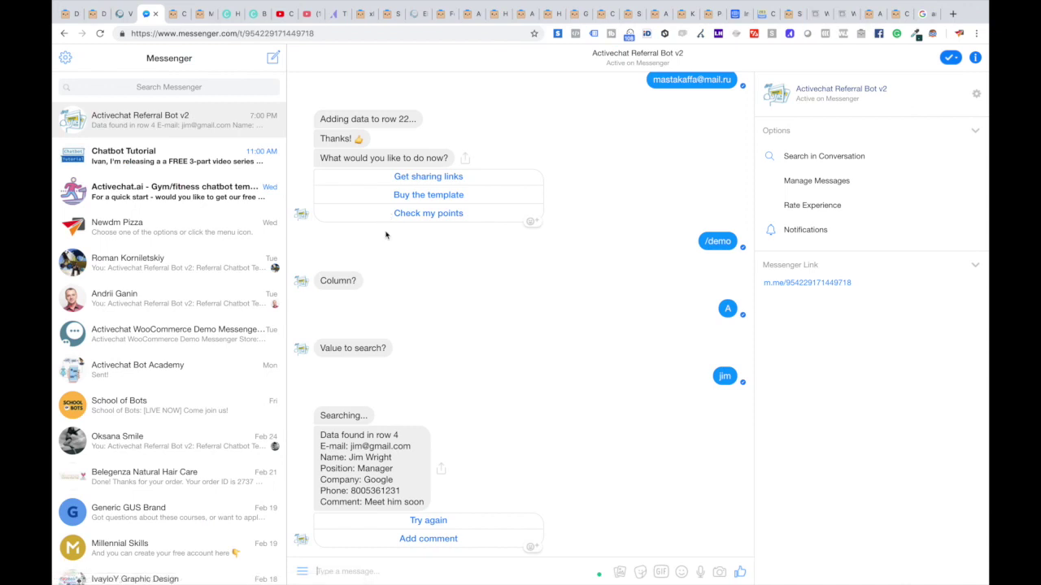
Pan to the comment branch and inspect its prompt message and the LISTEN block saving to $comment.
click(122, 13)
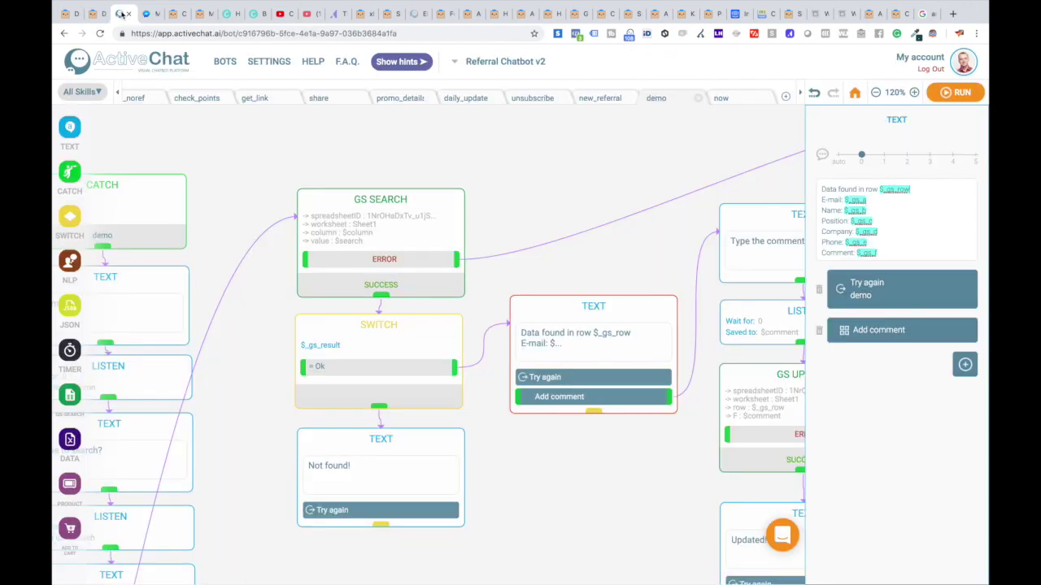
drag(539, 144, 361, 151)
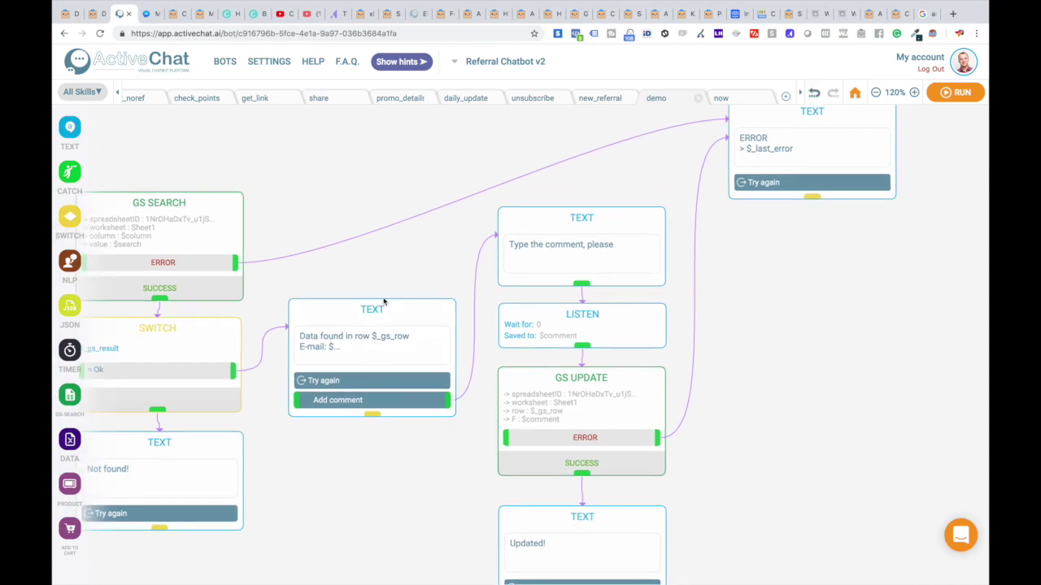
drag(420, 256, 297, 228)
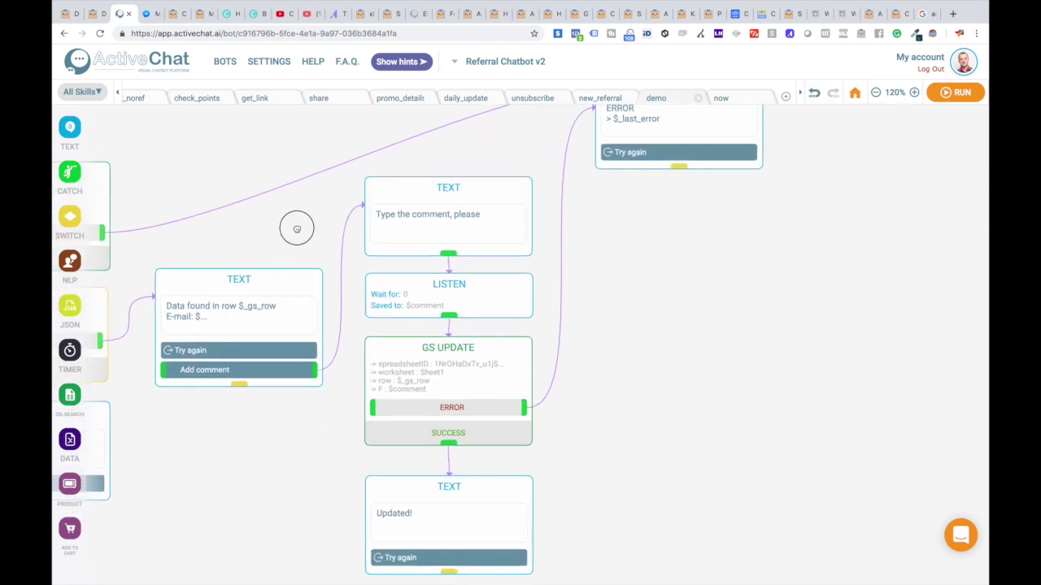
click(447, 190)
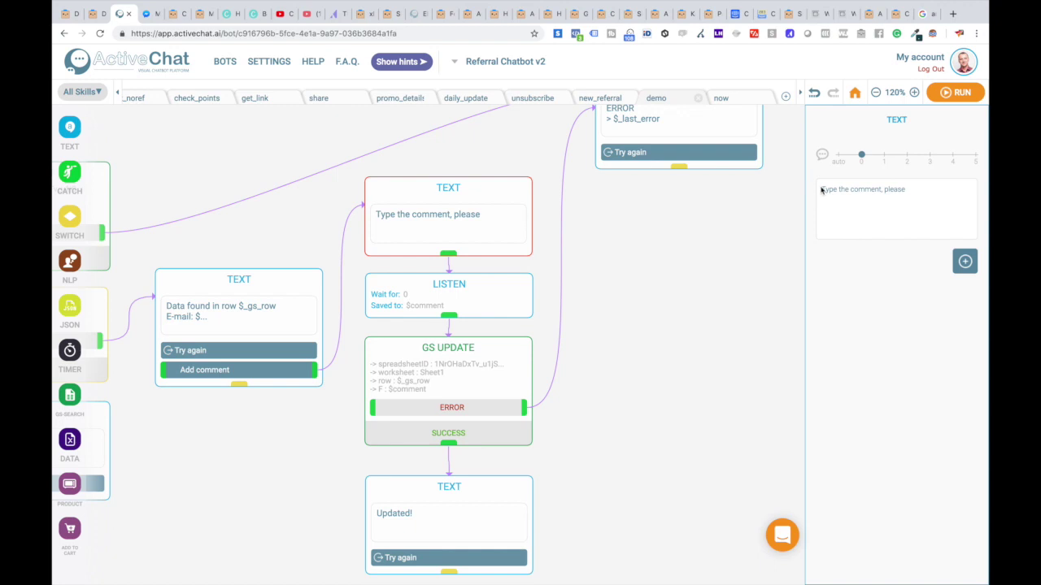
click(488, 288)
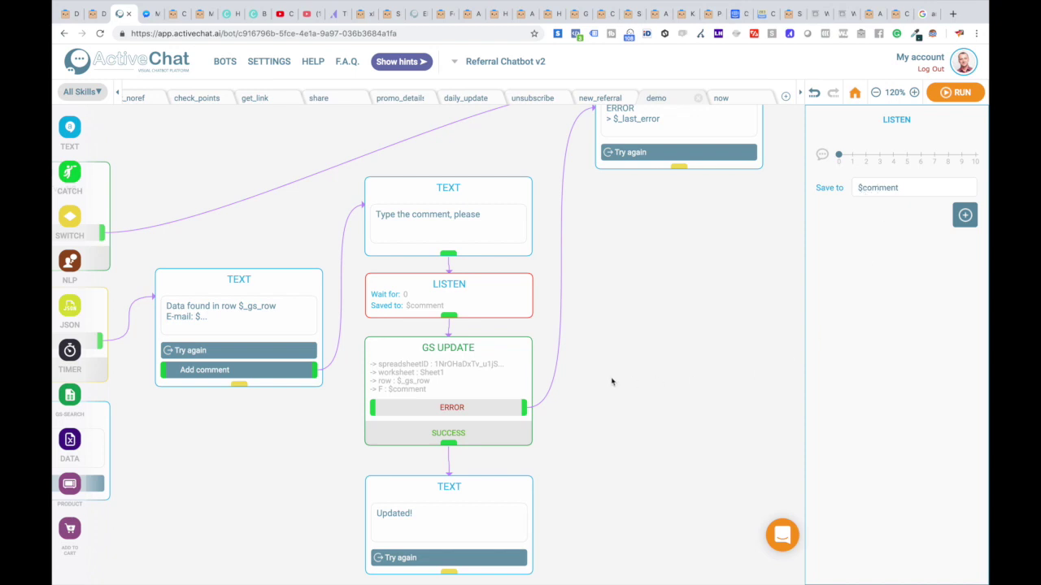
click(443, 351)
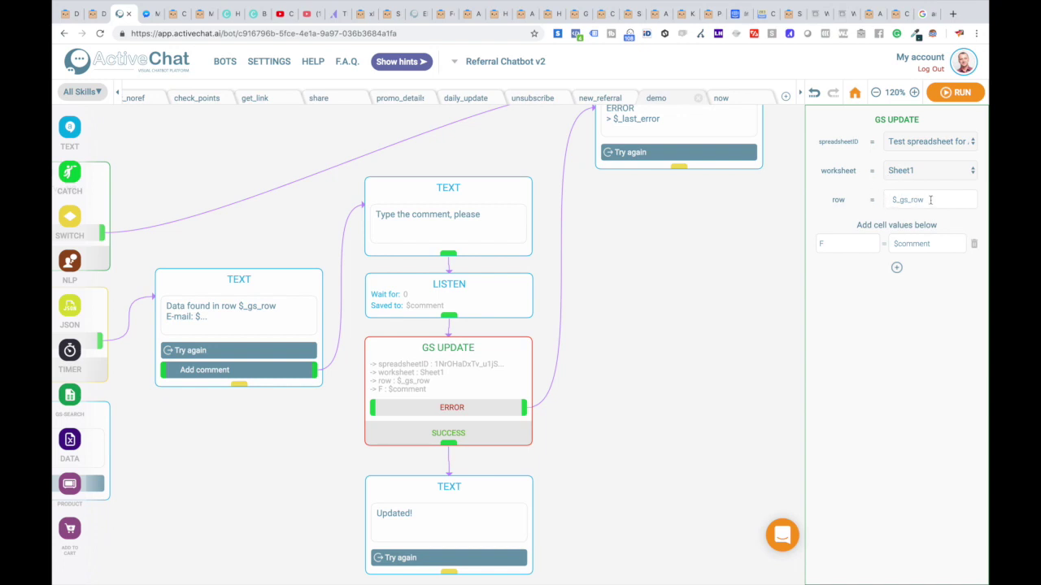
drag(891, 201, 932, 200)
drag(302, 231, 479, 231)
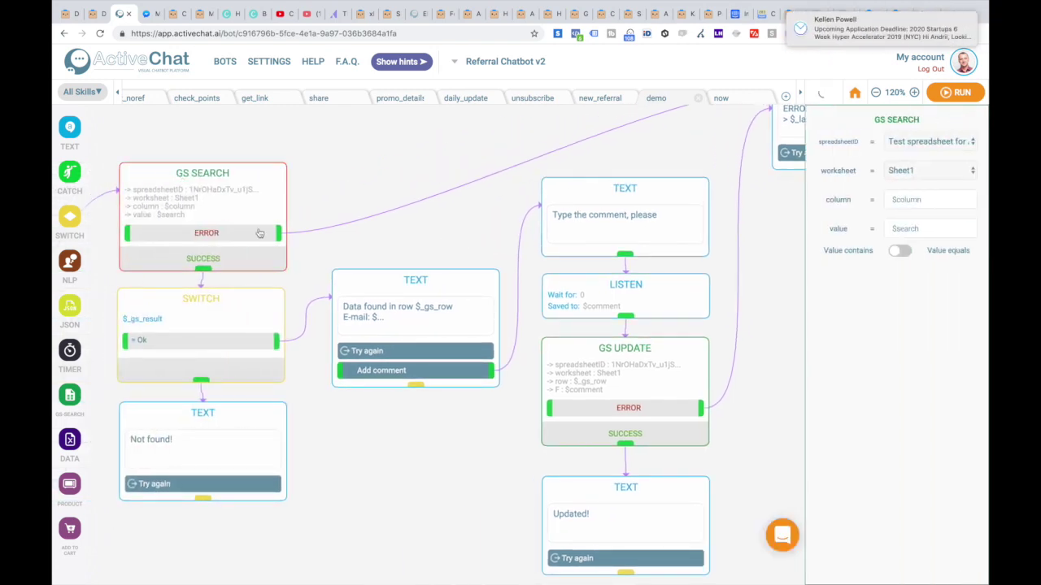
click(635, 351)
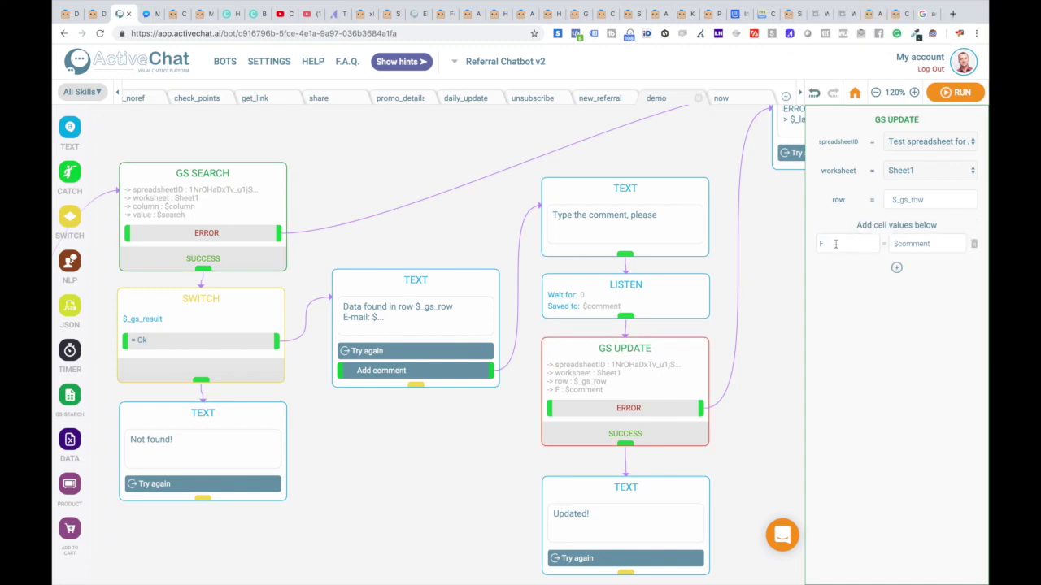
click(835, 243)
drag(945, 244, 835, 243)
click(616, 490)
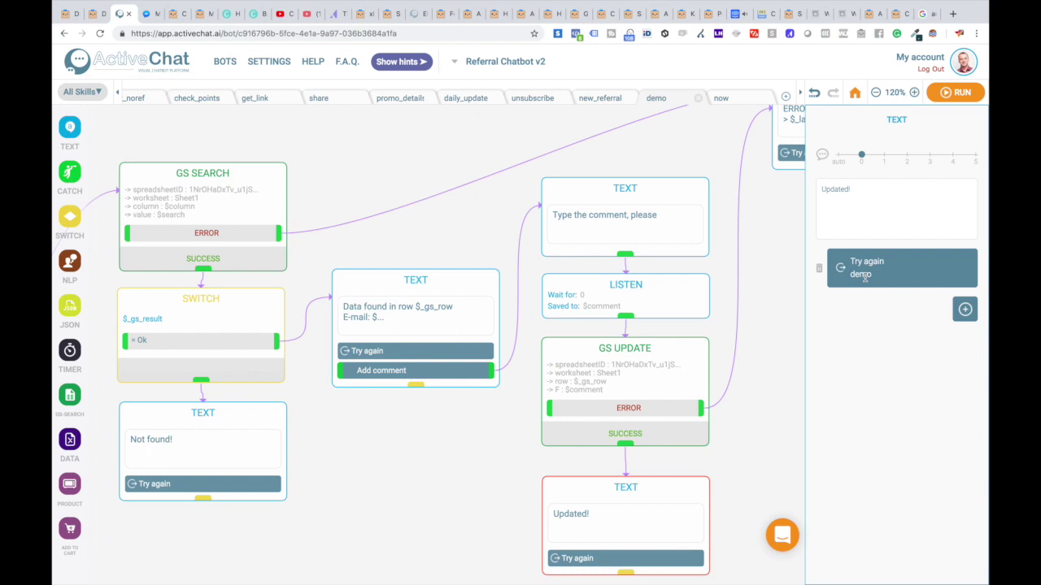
drag(678, 157, 536, 231)
click(706, 152)
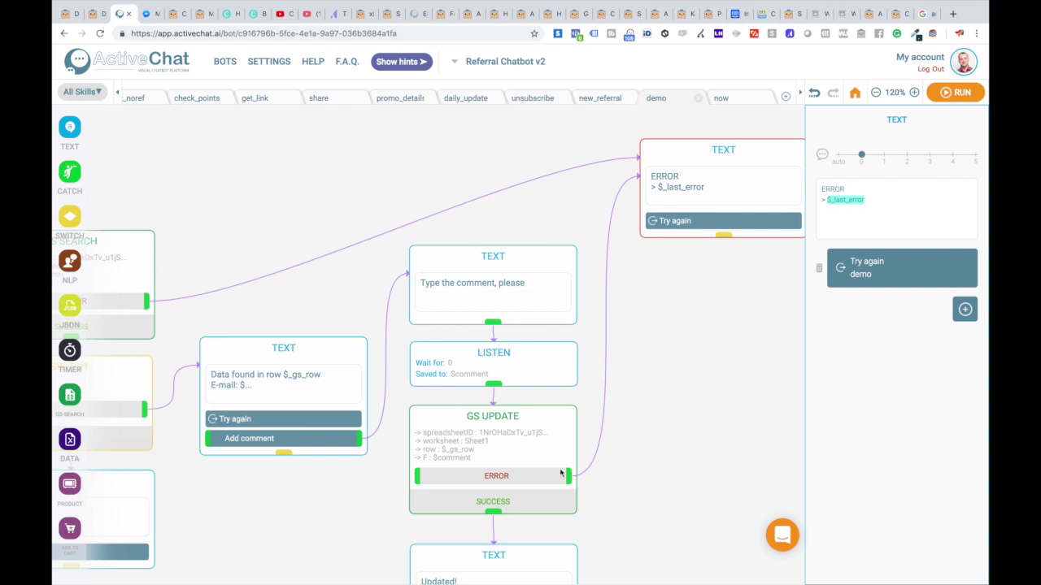
drag(317, 305, 395, 274)
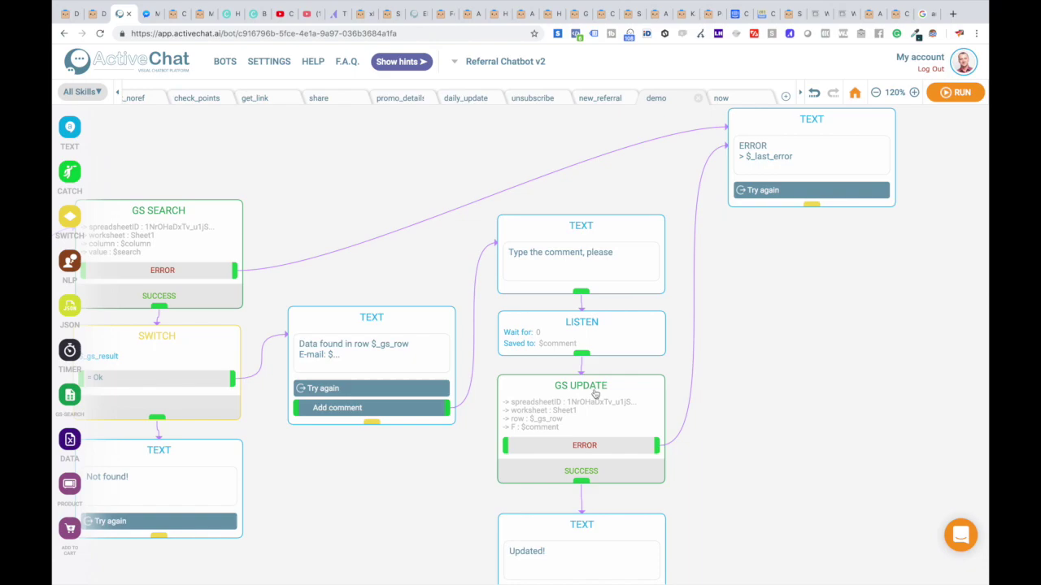
Choose Add comment and send 'He is a great guy!' to the bot.
key(super+Tab)
click(428, 539)
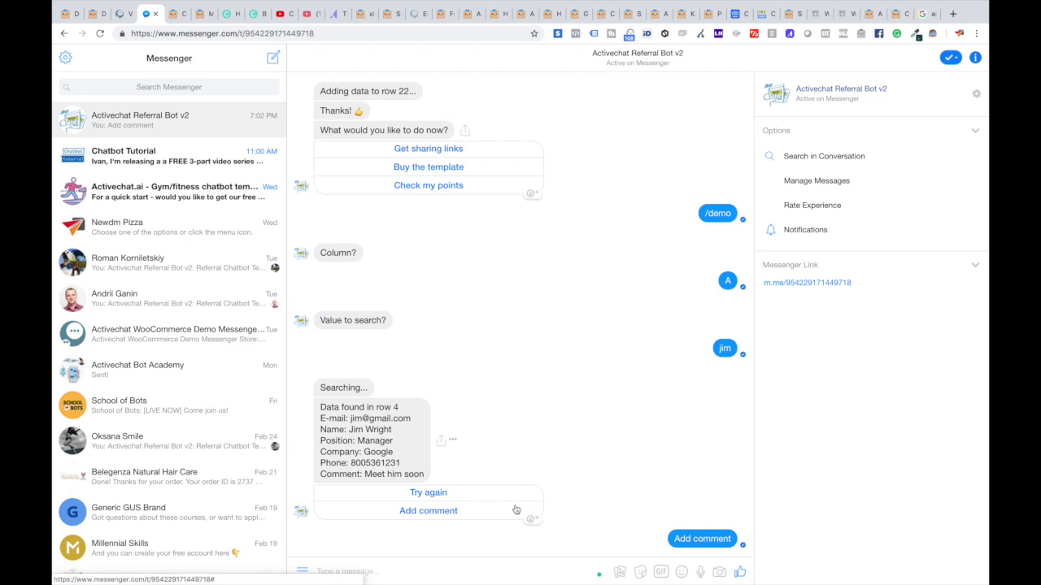
click(416, 571)
text(He is a great guy!)
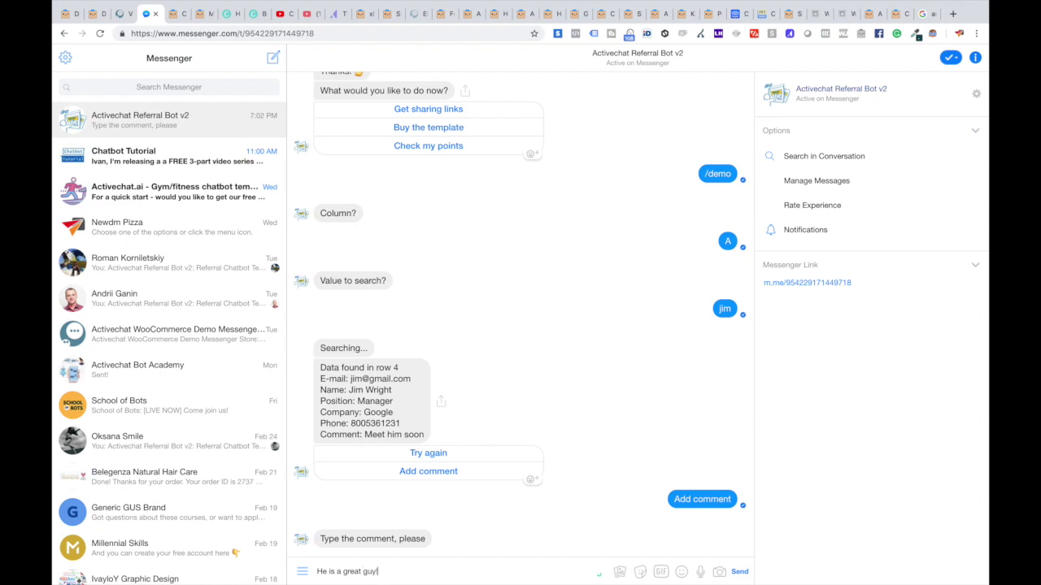
key(Return)
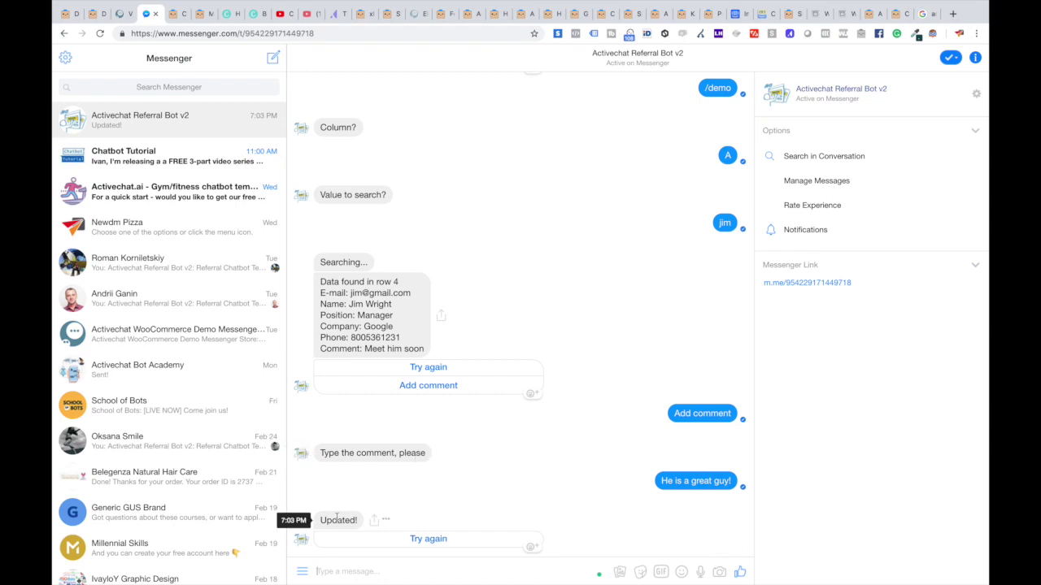
Verify 'He is a great guy!' now appears in spreadsheet cell F4.
key(super+Tab)
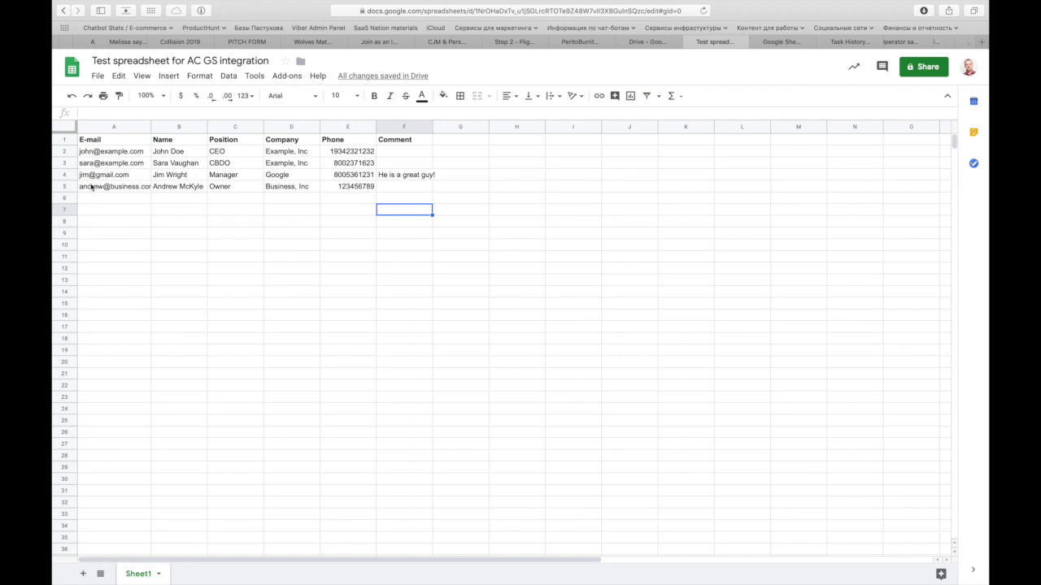
click(396, 178)
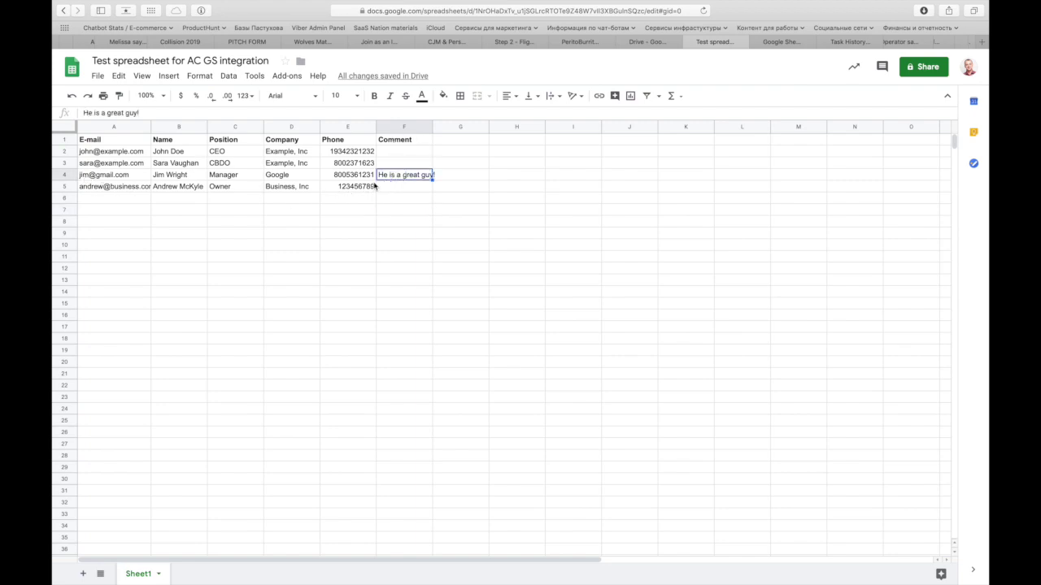
click(231, 211)
key(super+Tab)
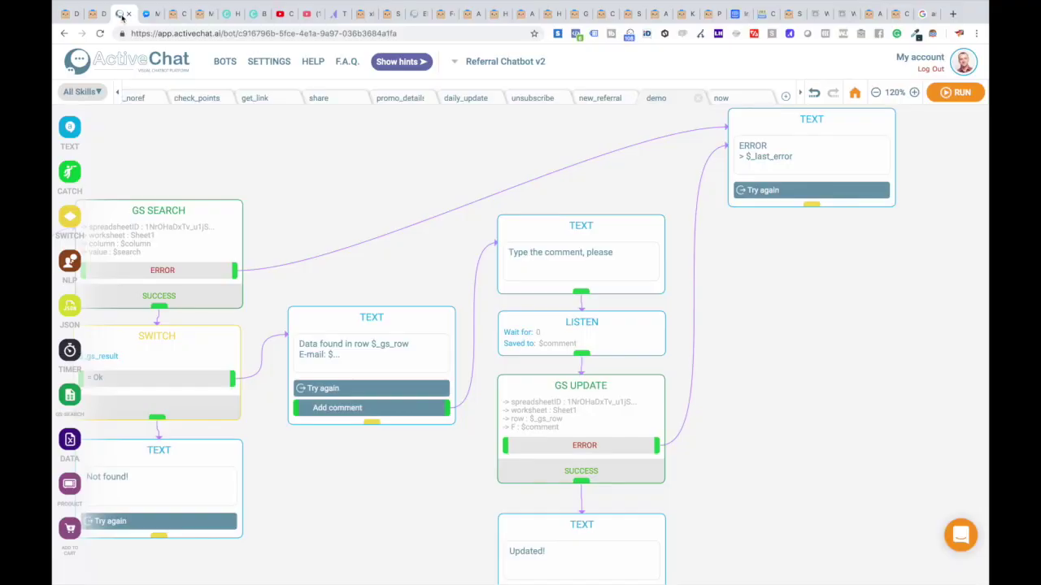